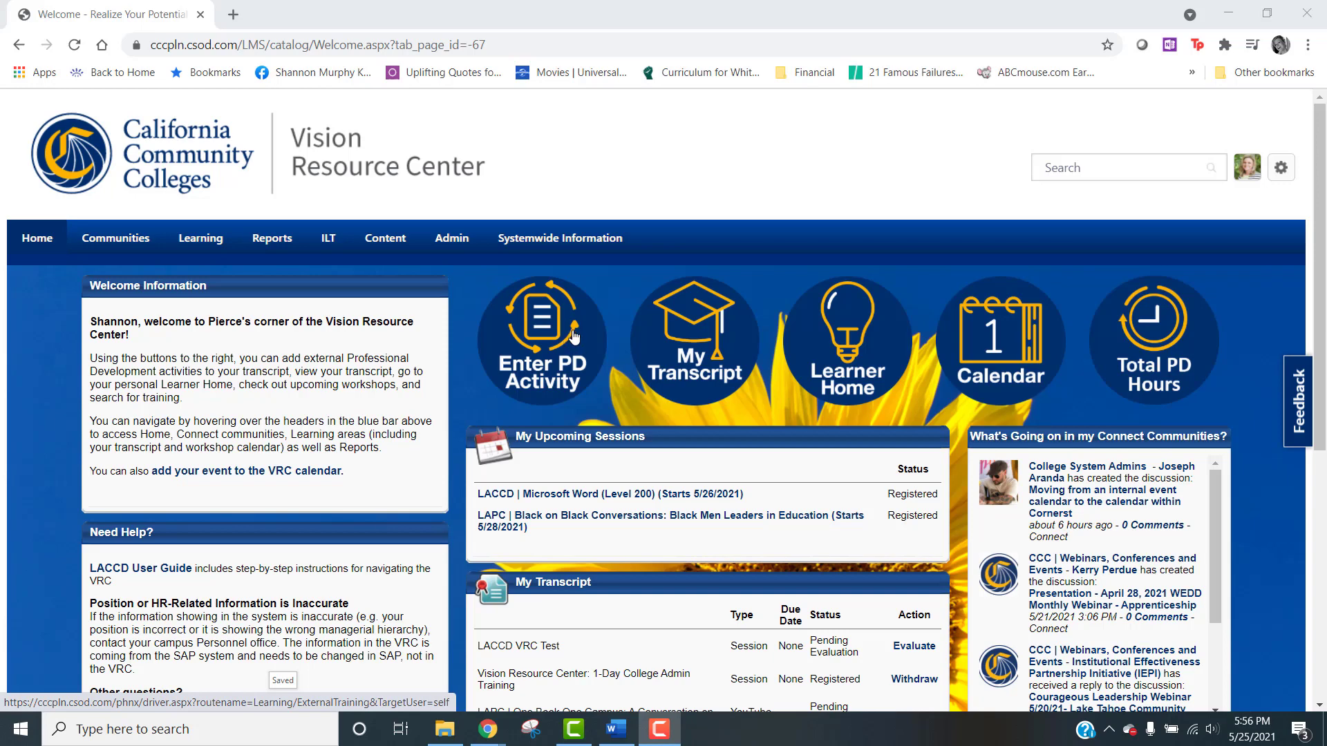
Step: Open the form for entering a PD activity and fill the title and training description with 'Read "How to Be An Anti-Racist" by Ibram X Kendi'
click(568, 338)
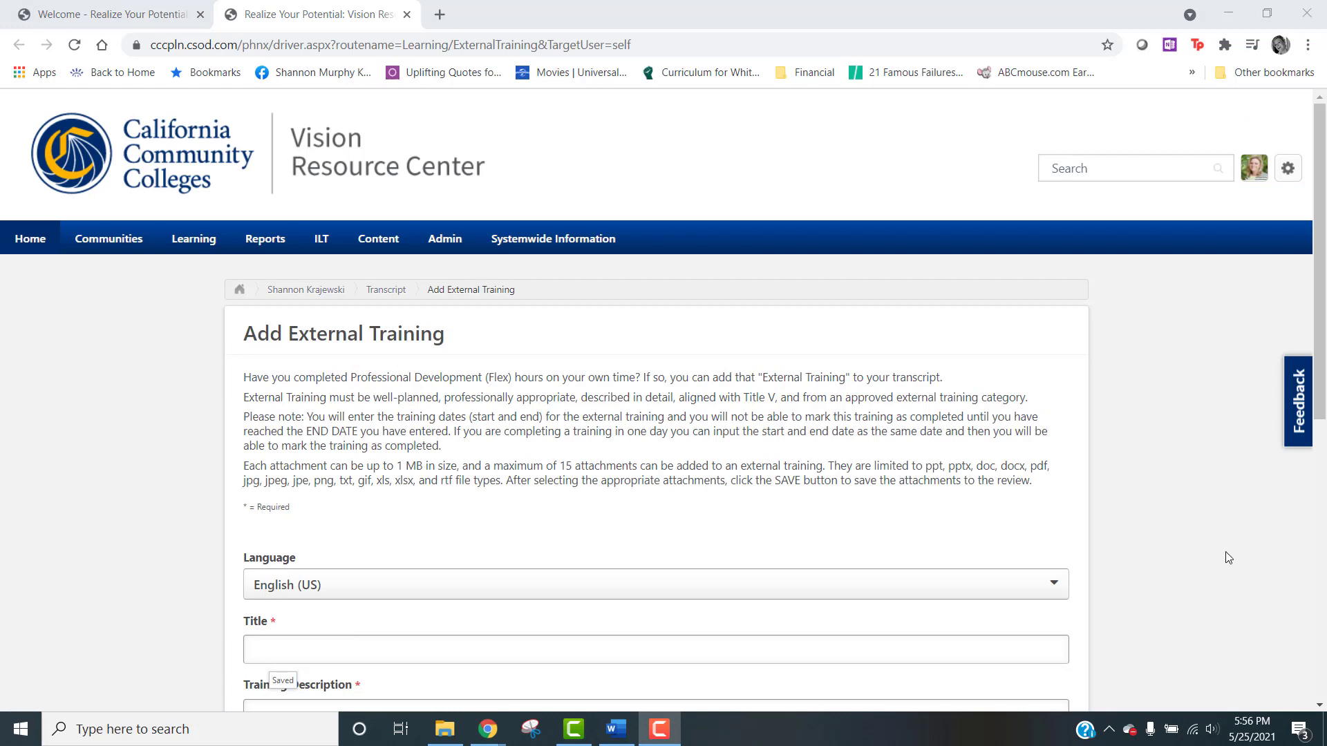
scroll(1033, 579, down, 3)
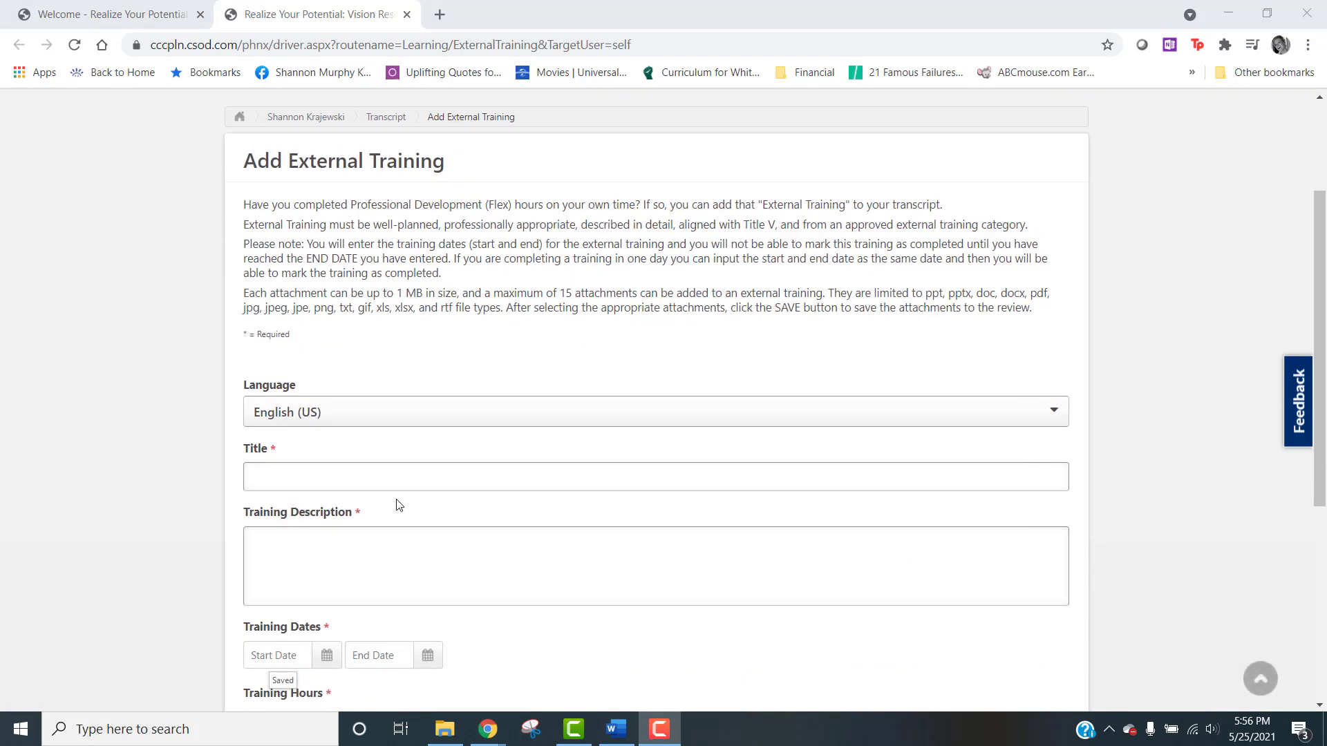
click(385, 480)
text(Read "How to Be An Anti-Racist" by Ibram X Kendi)
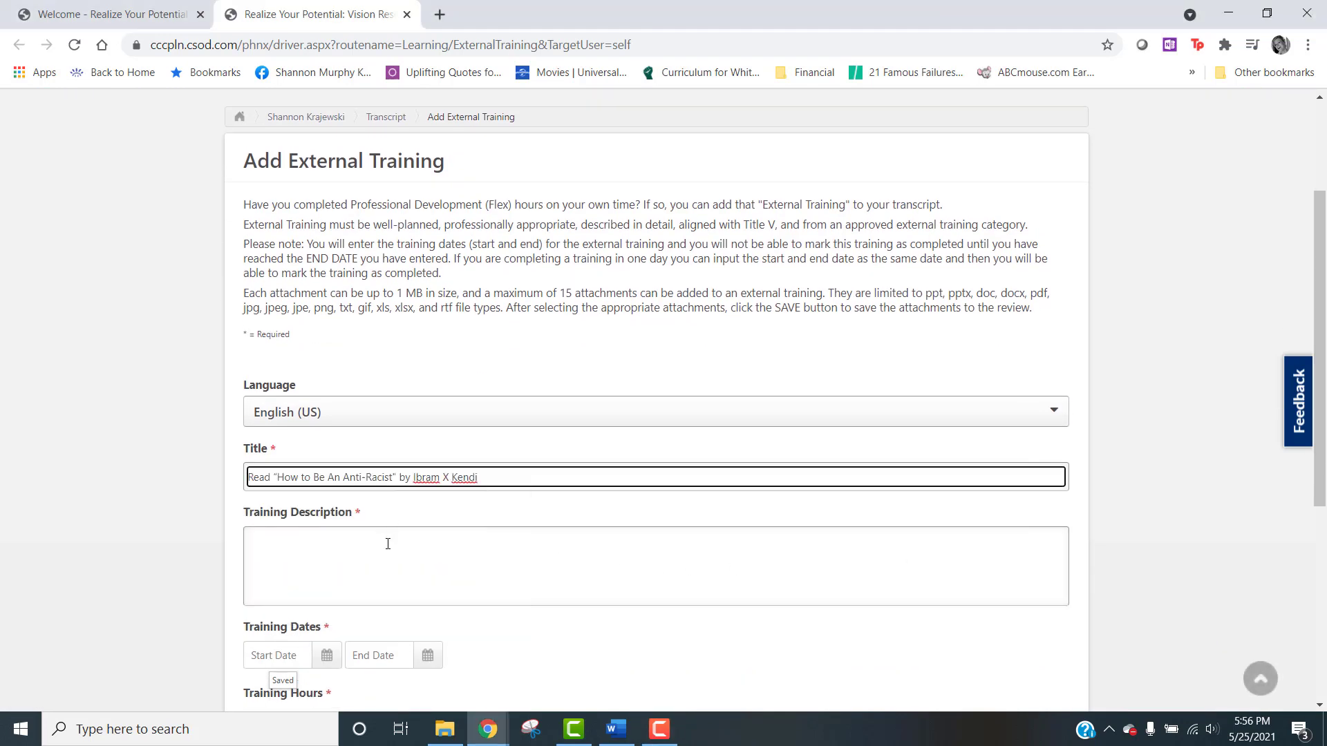
click(387, 543)
text(Read "How to Be An Anti-Racist" by Ibram X Kendi)
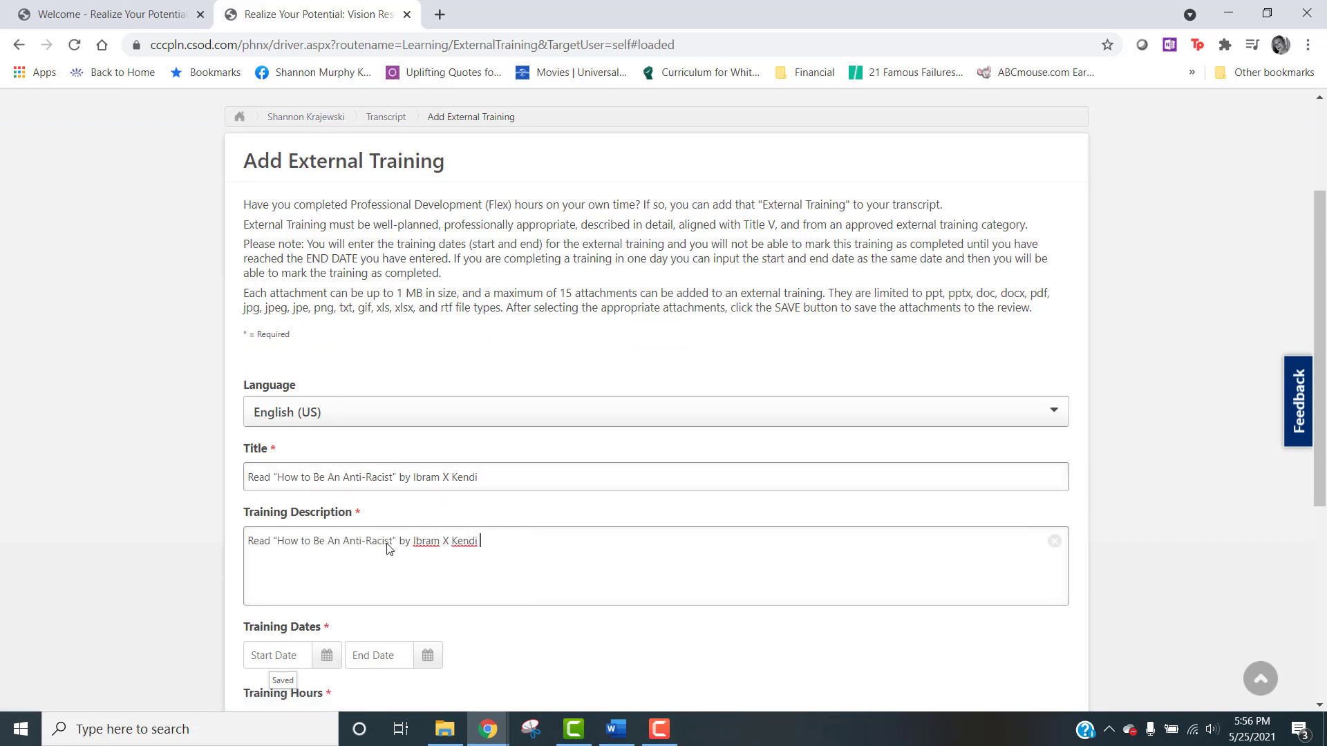
Step: Set both the start and end training dates to 5/24/2021
scroll(387, 548, down, 2)
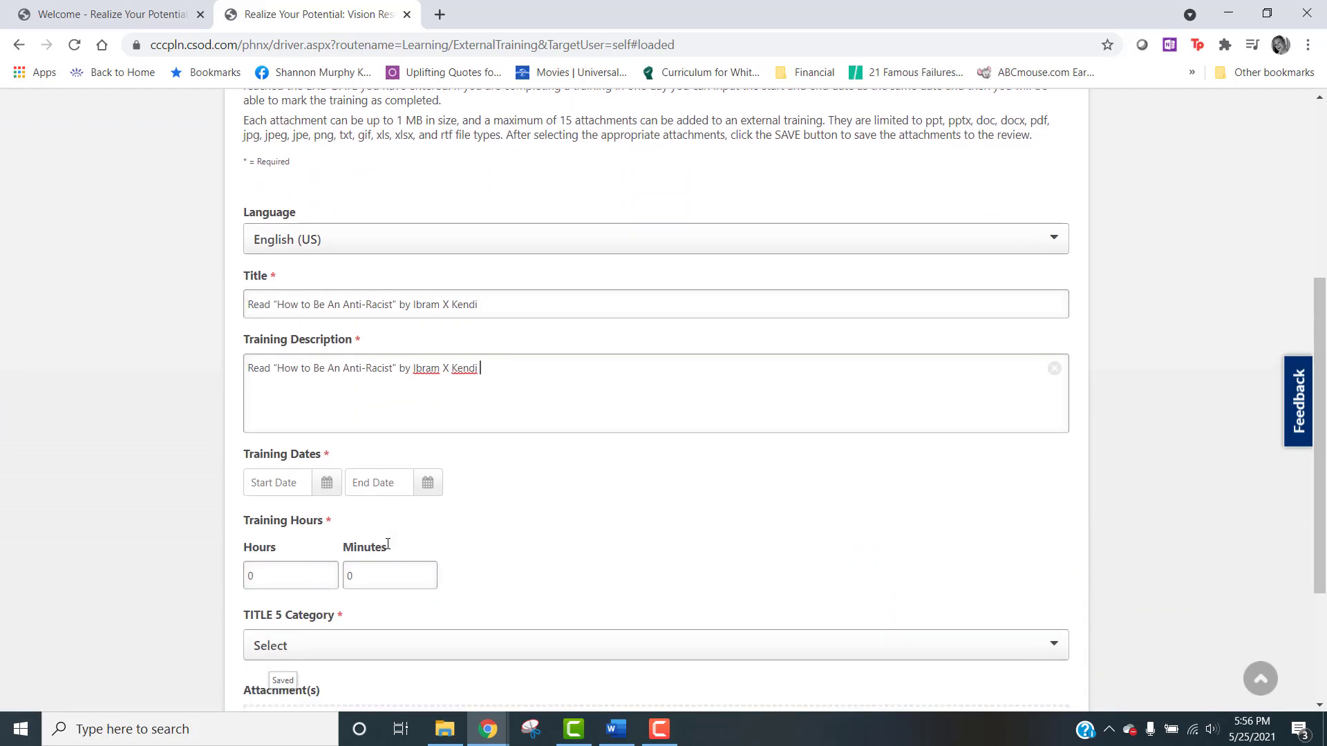
click(328, 493)
click(291, 648)
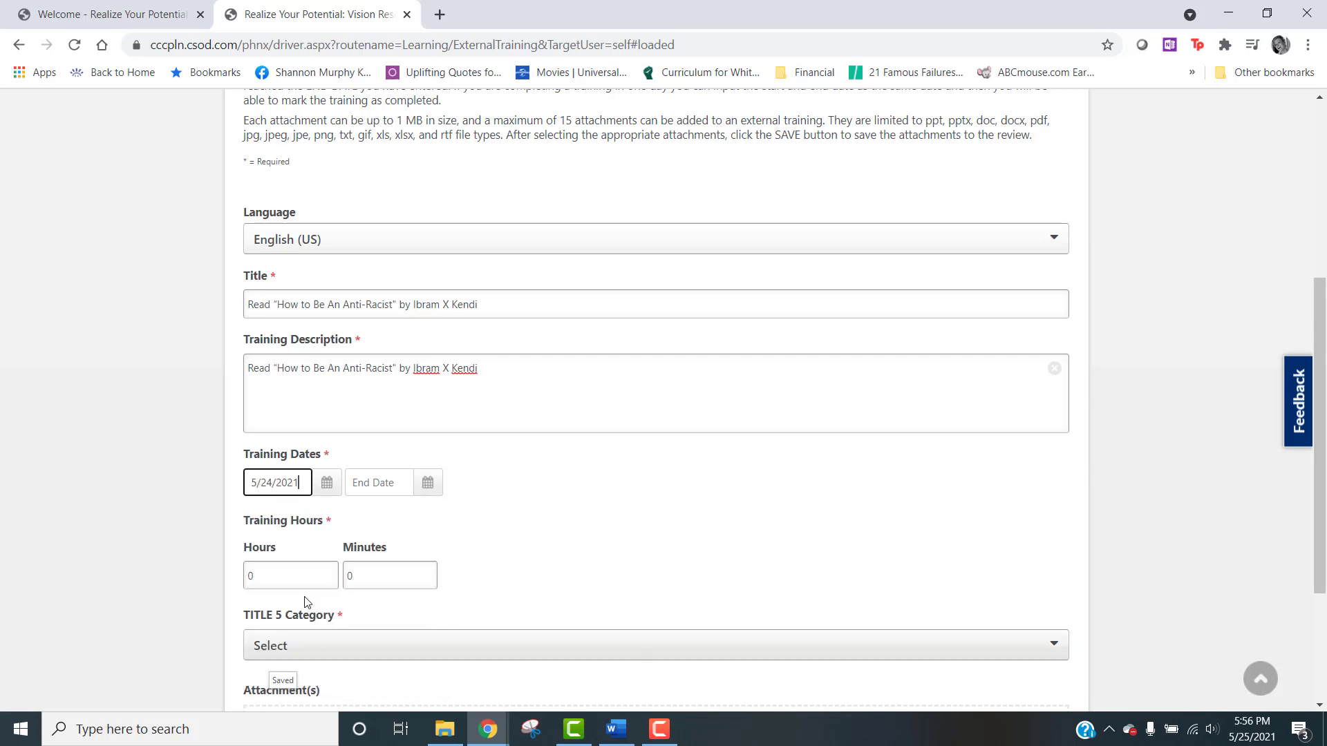
click(417, 492)
click(393, 646)
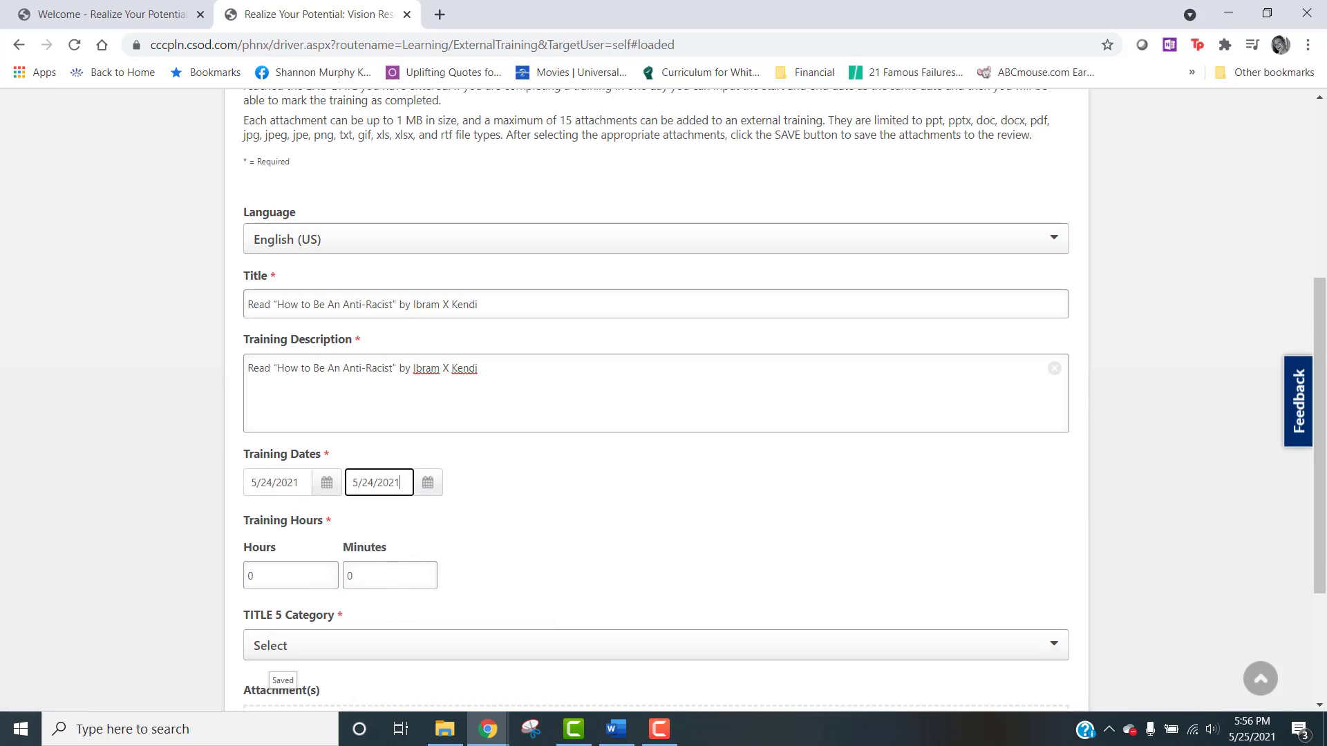
key(F9)
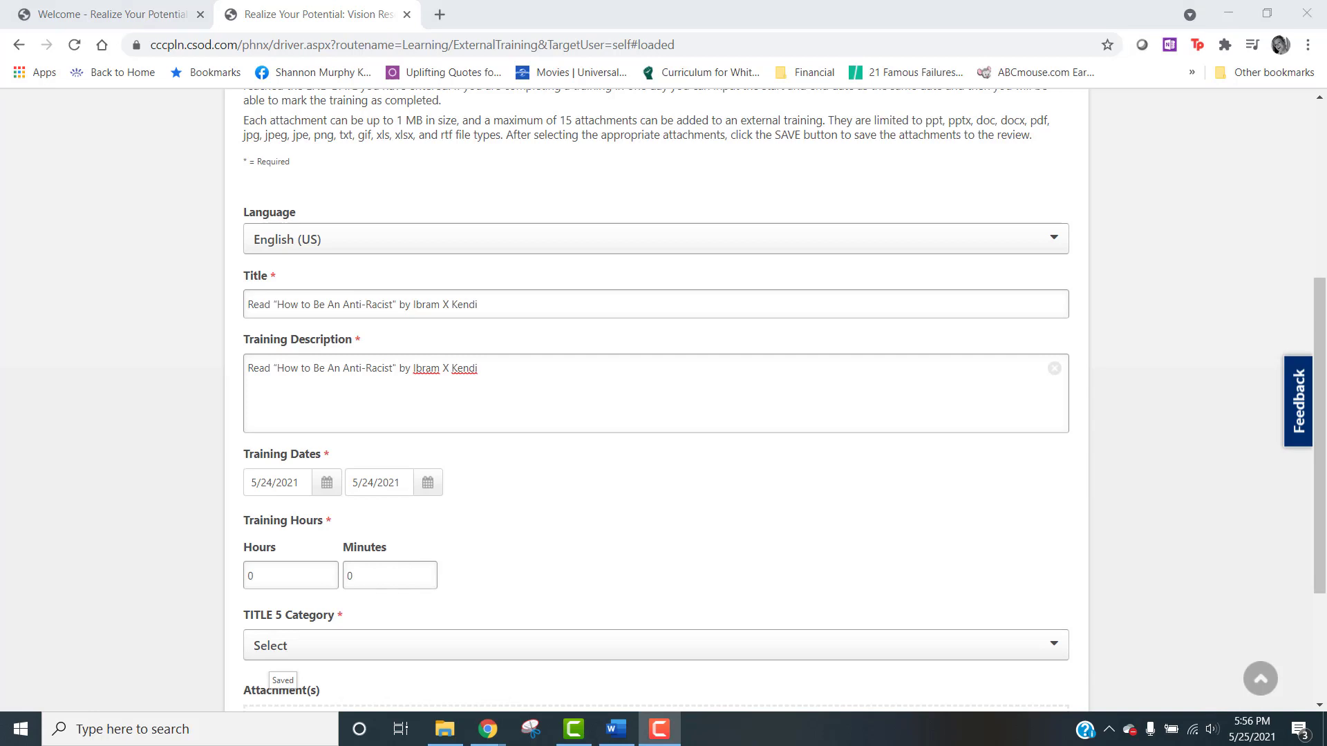
Step: Enter the training duration as 5 hours and 11 minutes
click(247, 586)
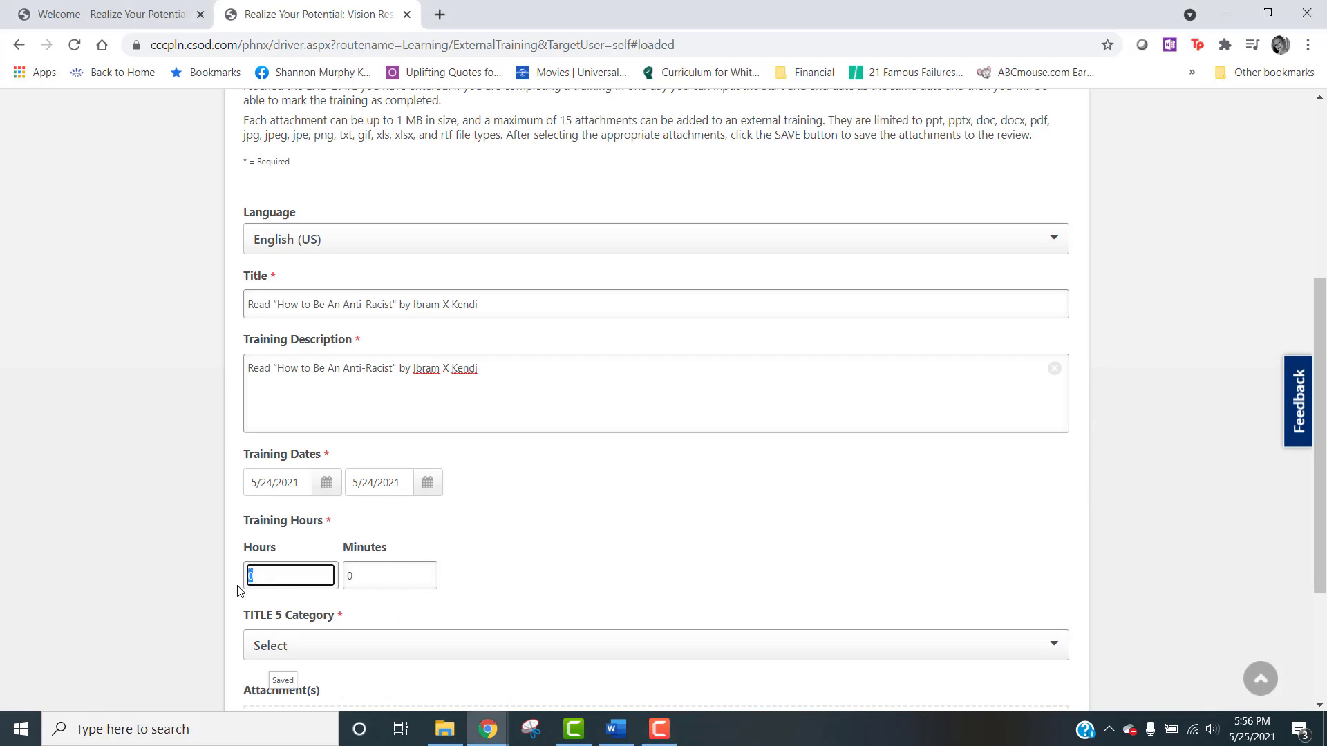
text(5)
key(Tab)
text(11)
Step: Set the TITLE 5 category to "Student advising, guidance, orientation, matriculation; student, faculty diversity"
scroll(579, 523, down, 3)
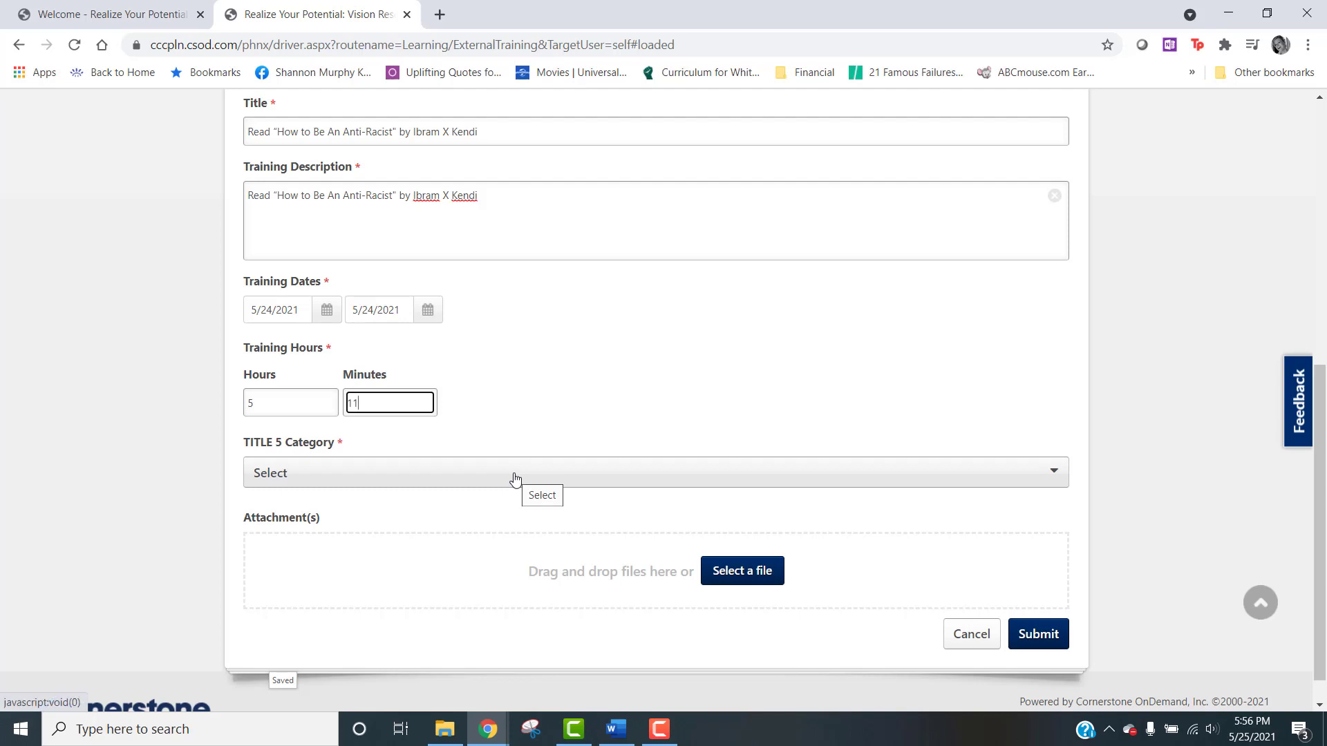
click(515, 479)
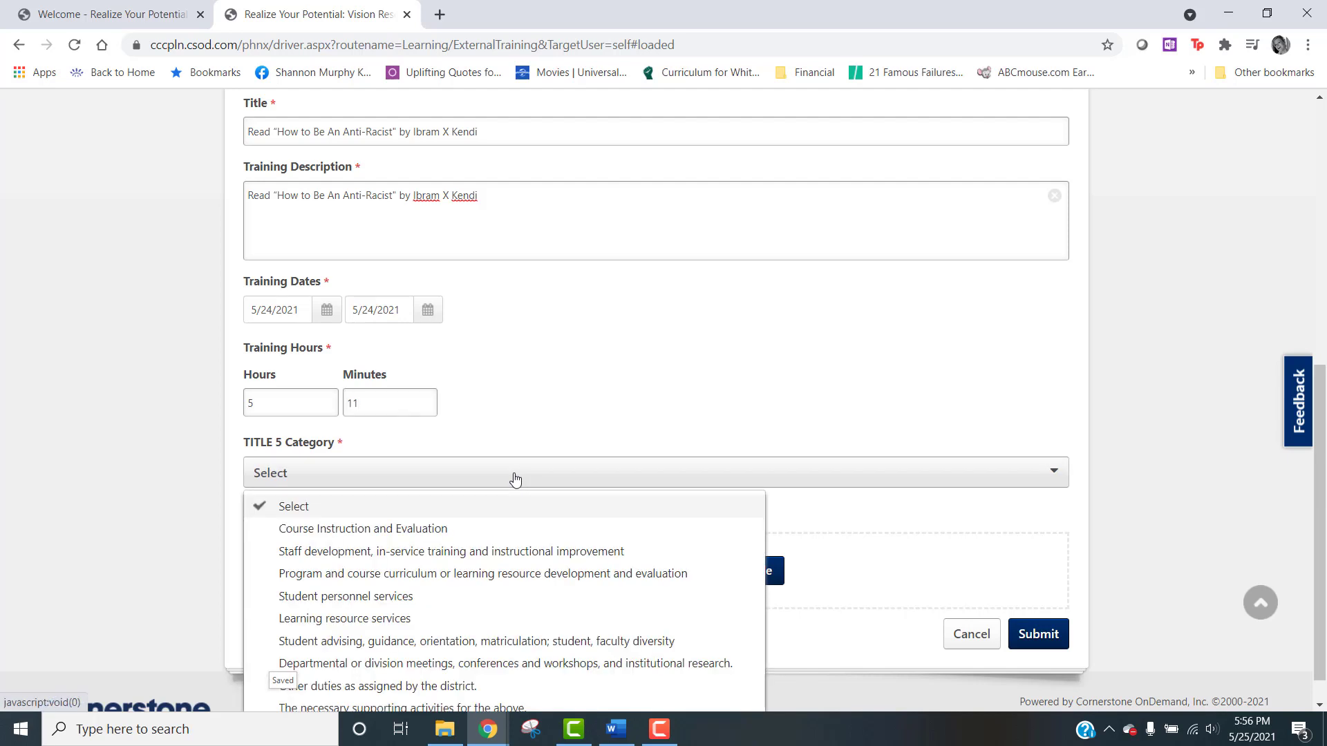
scroll(560, 468, down, 1)
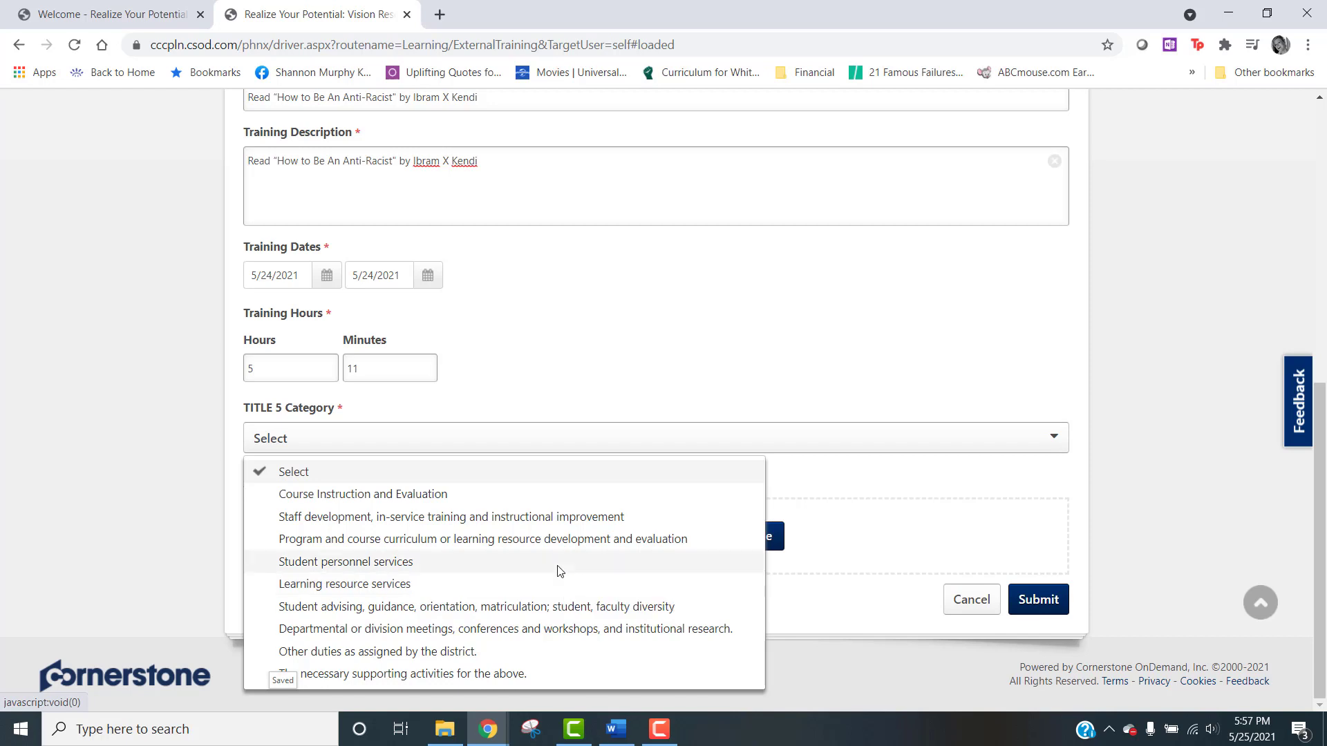
click(558, 607)
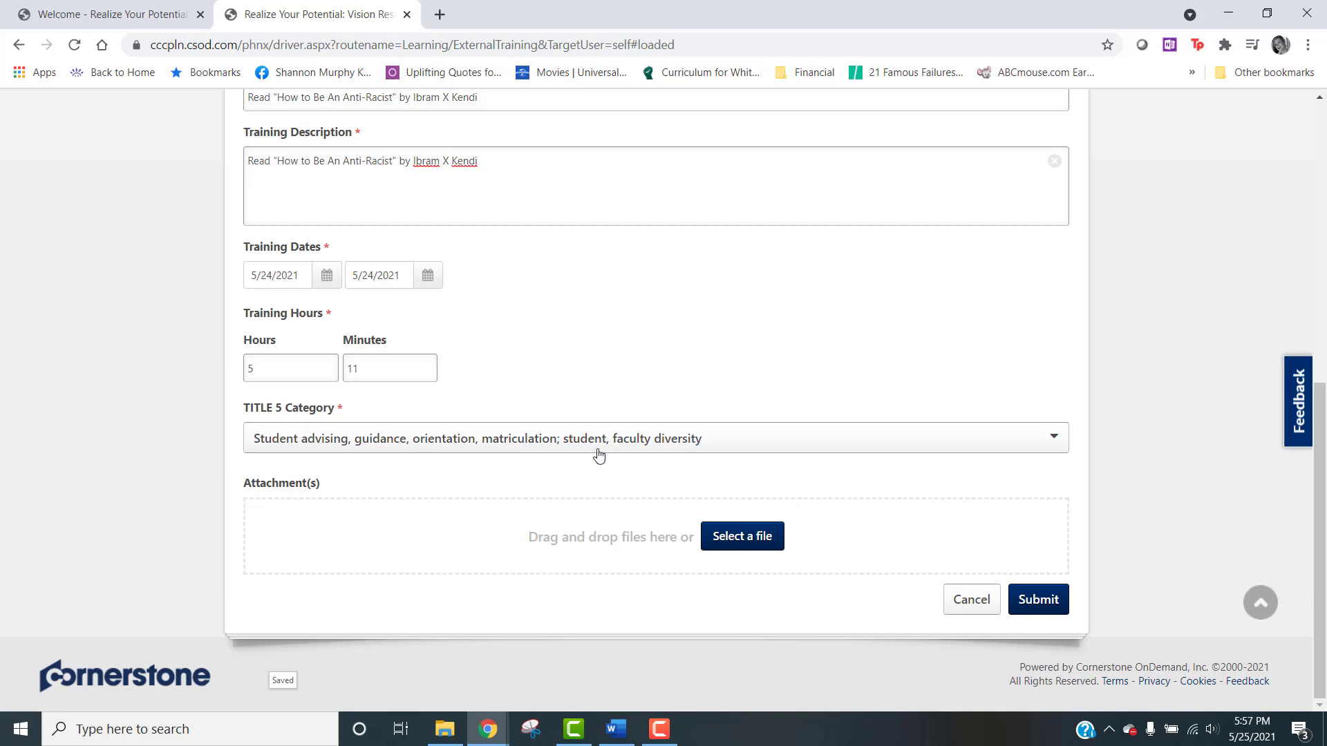
Step: Review and submit the external training form, and mark the "How to Be An Anti-Racist" entry complete in the transcript
scroll(596, 443, up, 8)
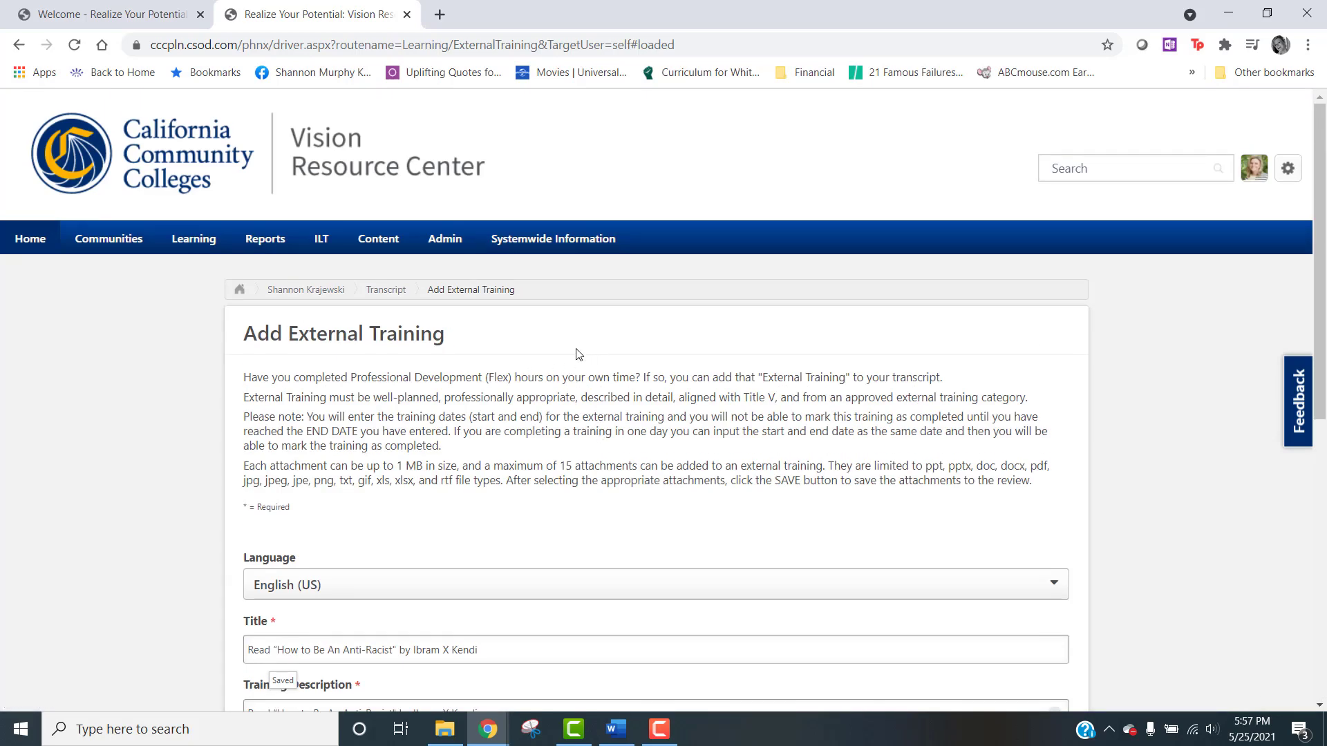
scroll(606, 479, down, 8)
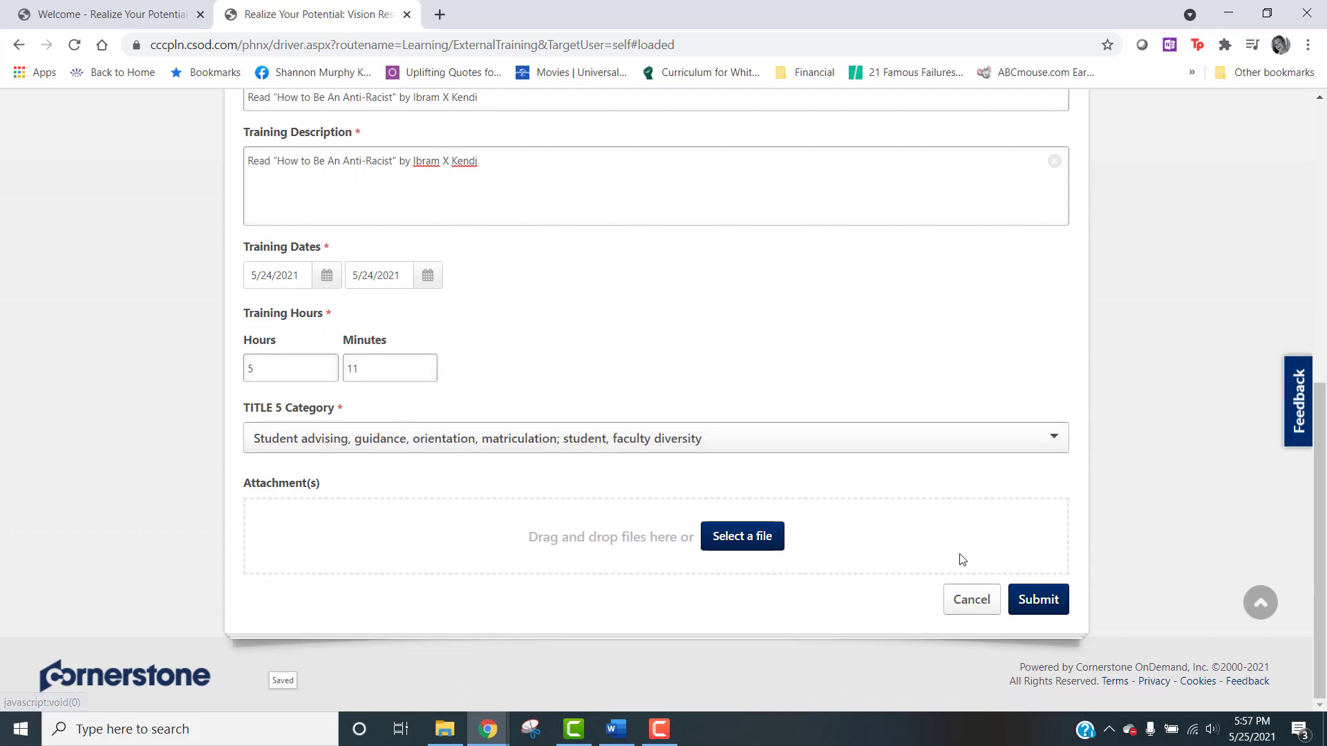
click(1039, 600)
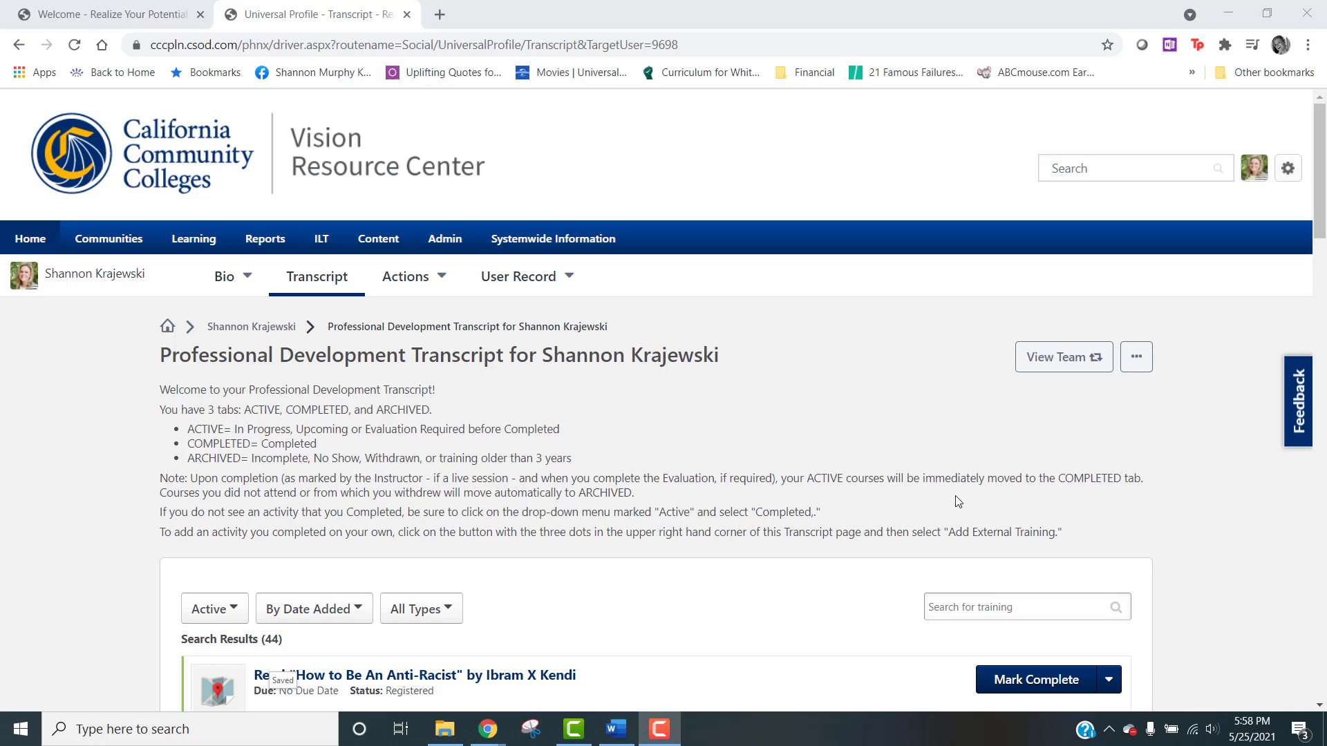
scroll(958, 502, down, 2)
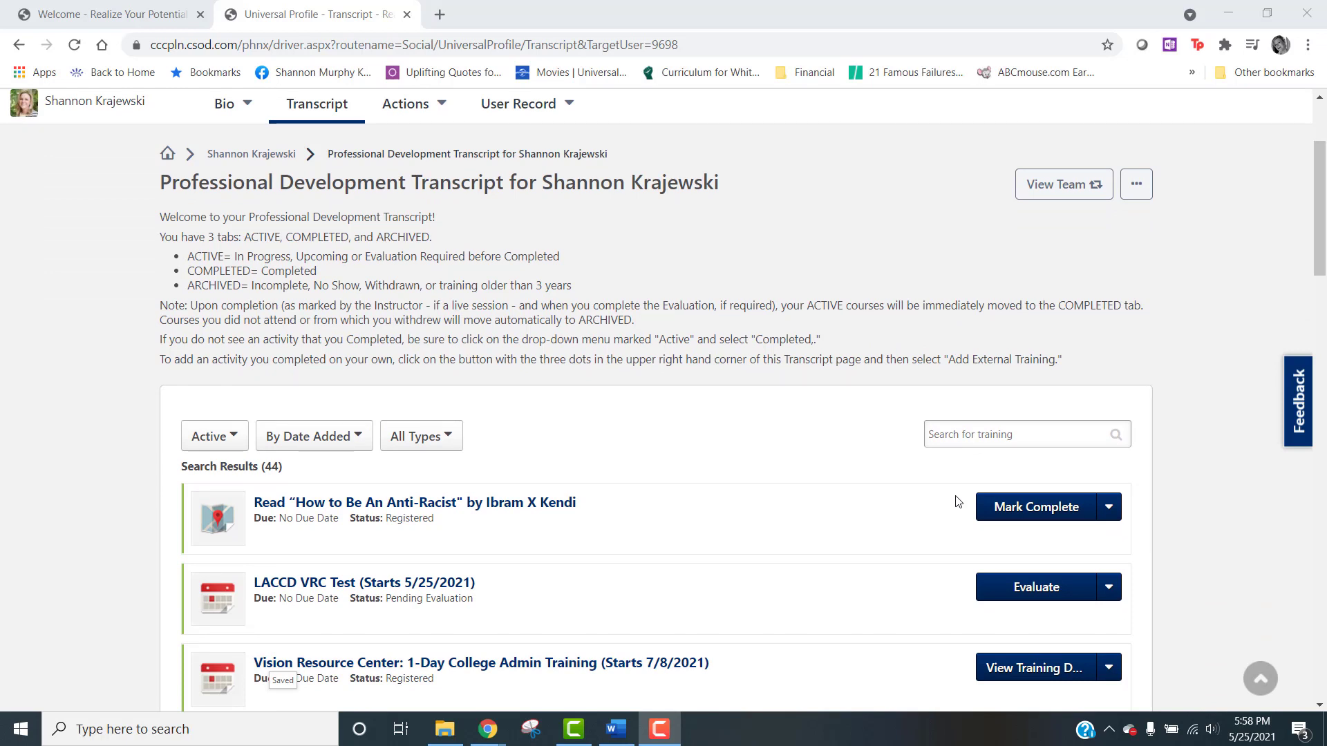
click(1055, 508)
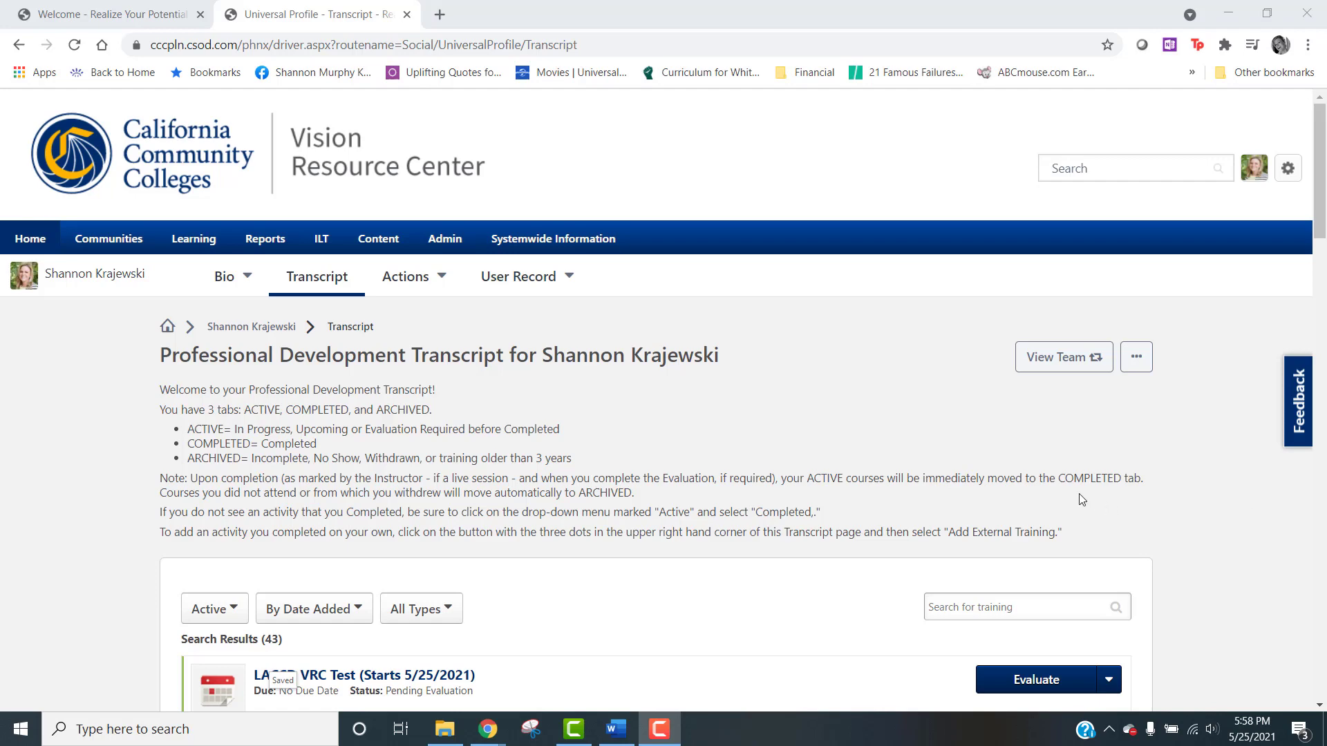
Step: Filter the professional development transcript to show completed trainings
scroll(1074, 497, down, 5)
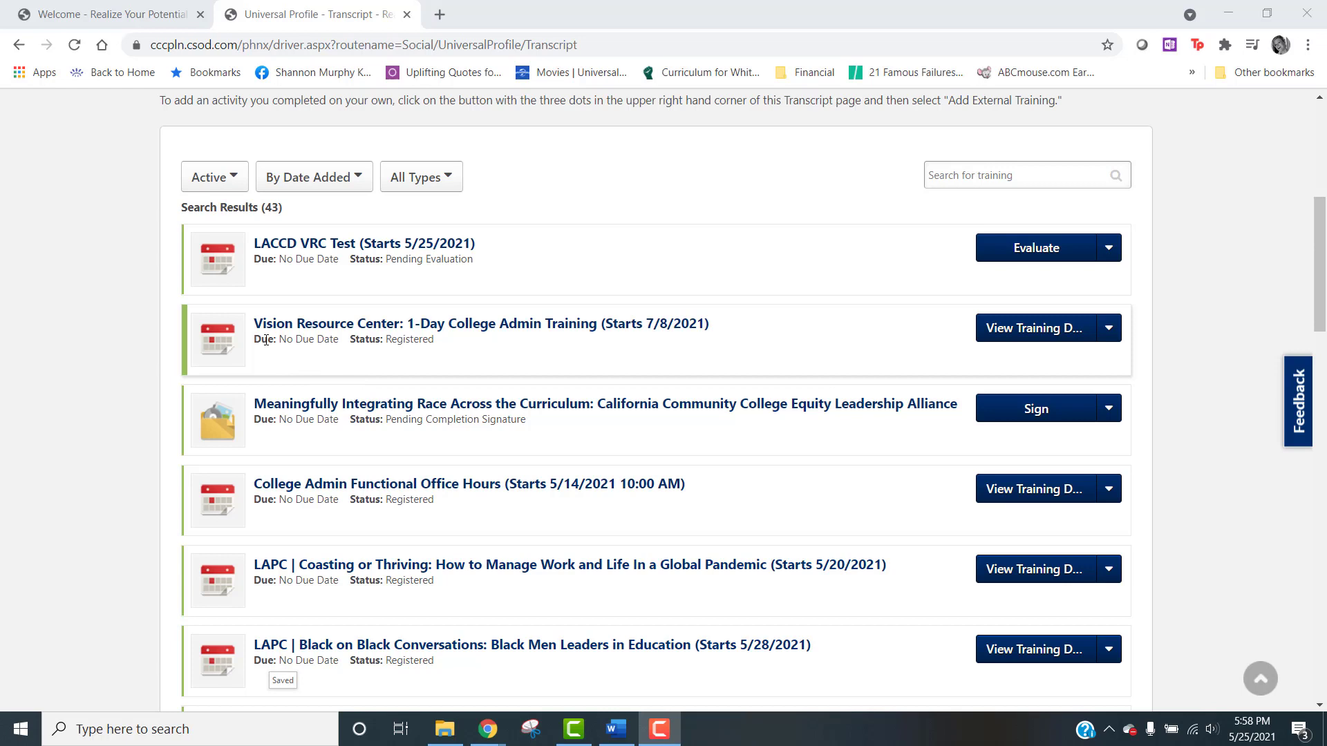
click(237, 185)
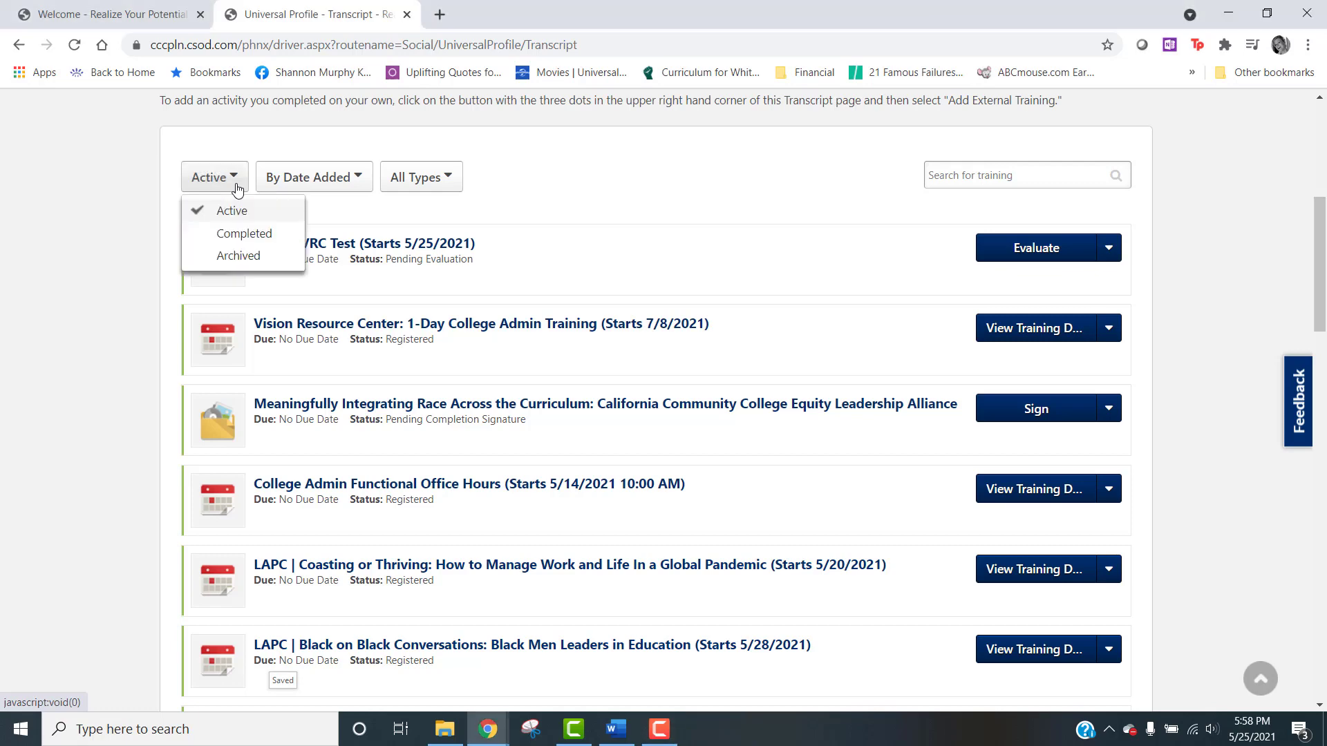
click(224, 235)
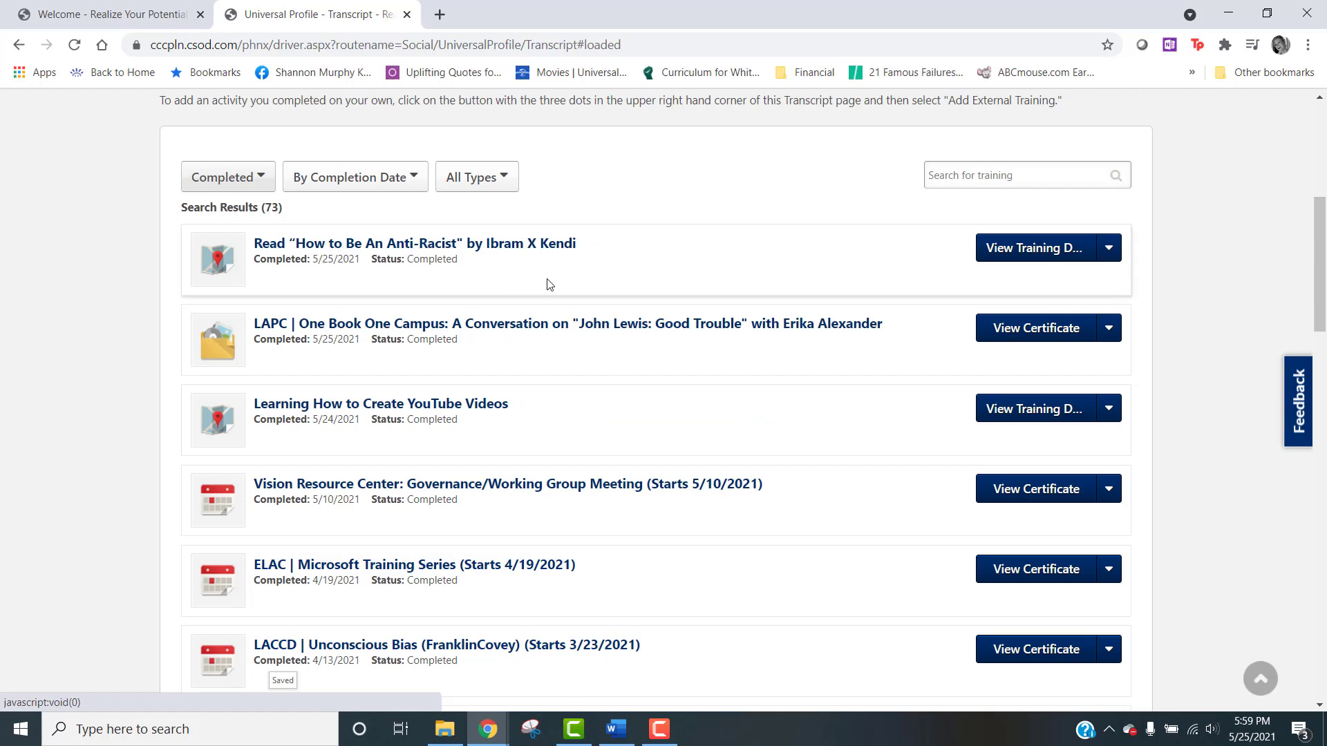
key(F10)
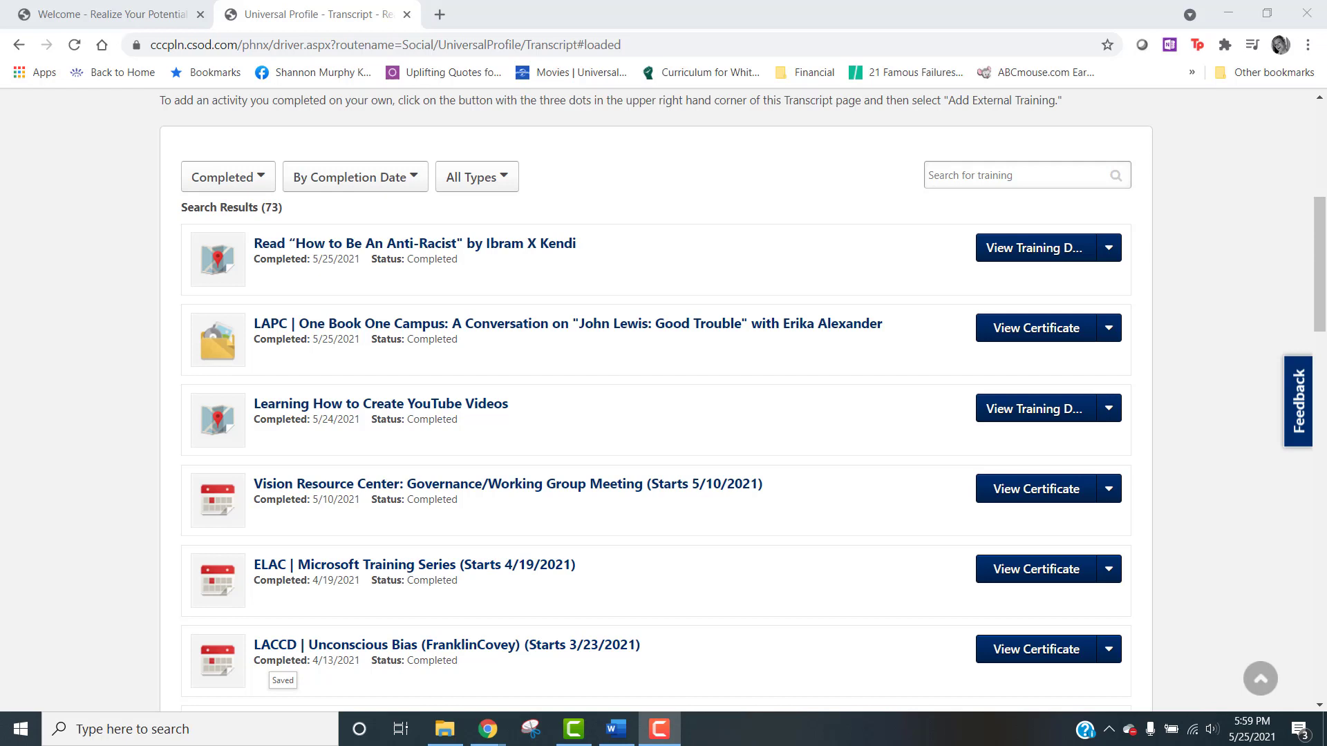
Step: Move the completed "How to Be An Anti-Racist" training to the archived transcript
click(1111, 253)
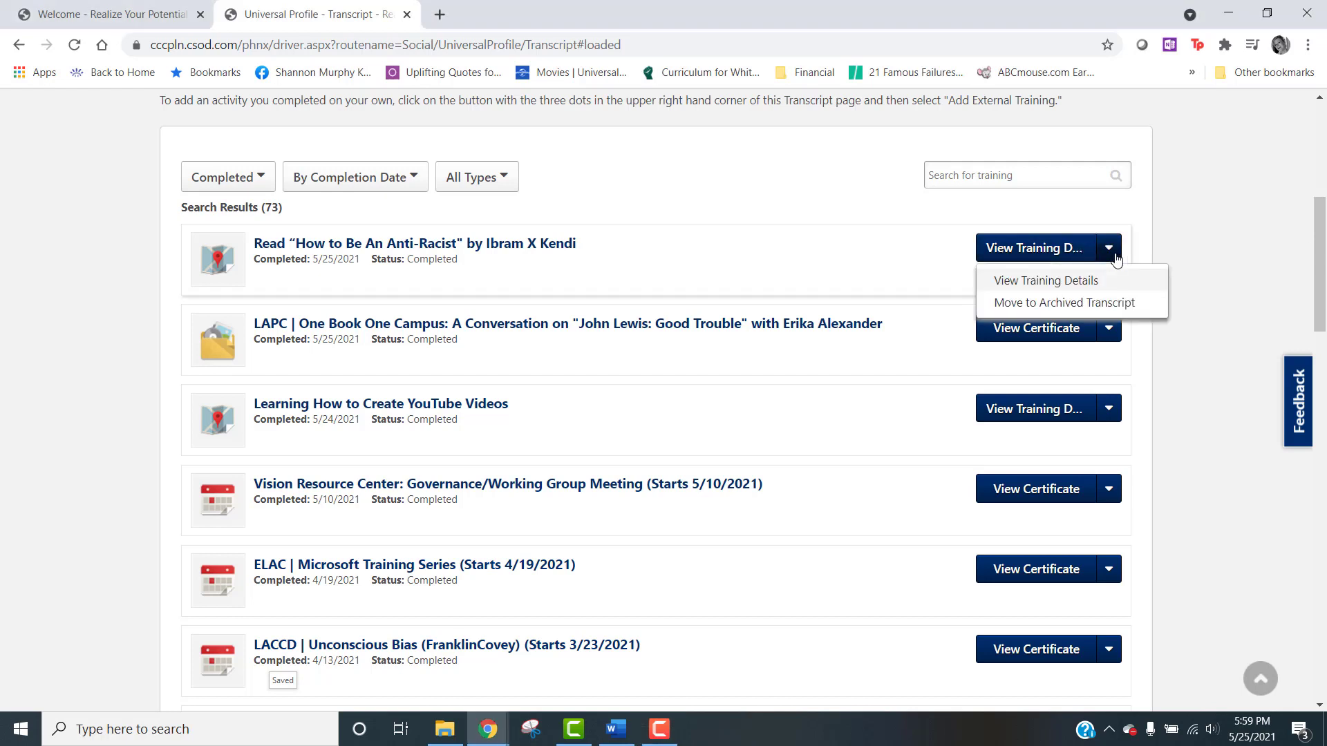
click(1113, 304)
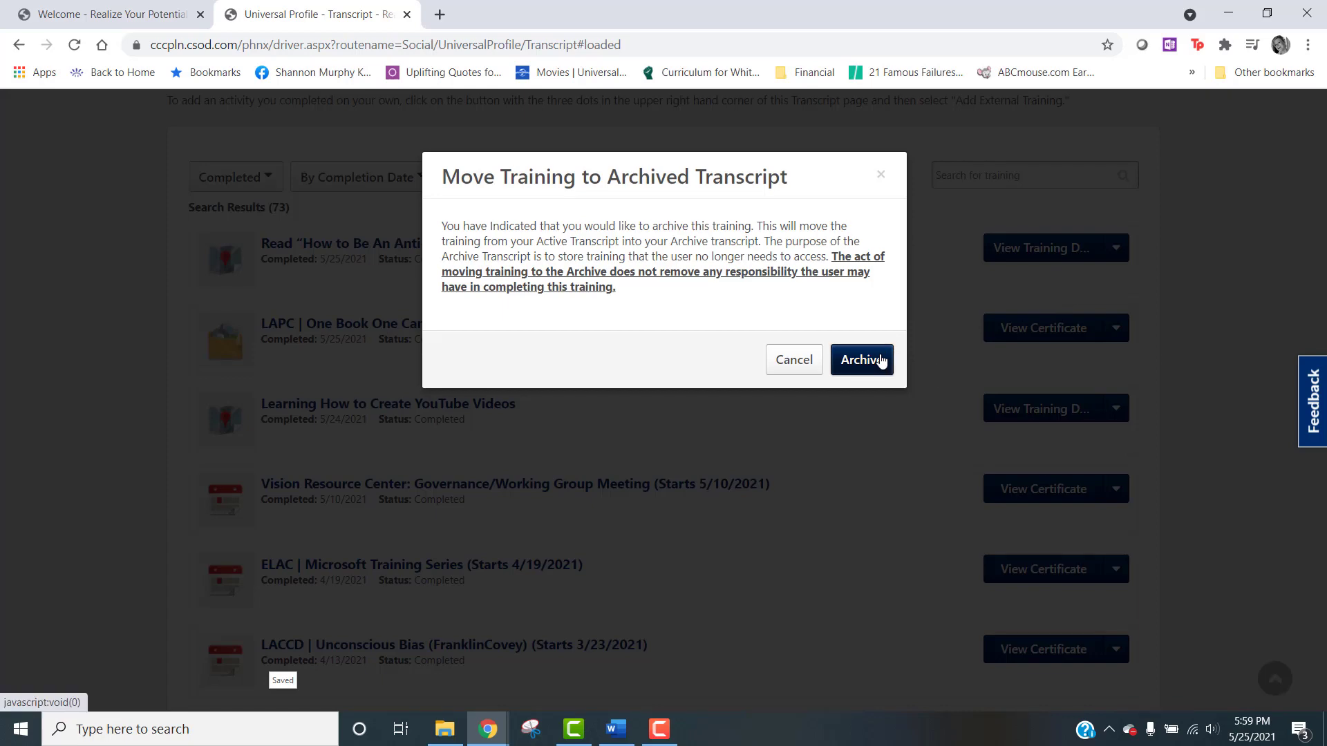
click(862, 360)
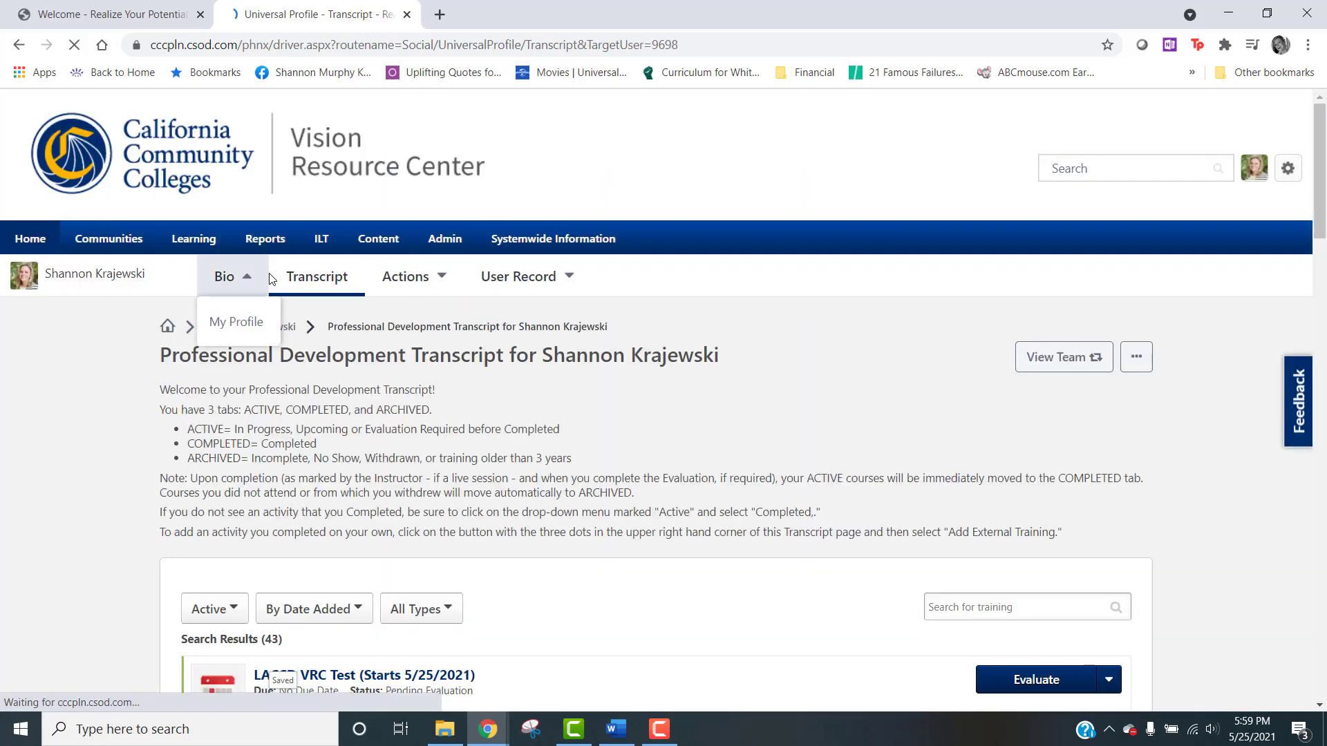
Step: Filter the transcript to show archived trainings
scroll(240, 405, down, 3)
click(233, 354)
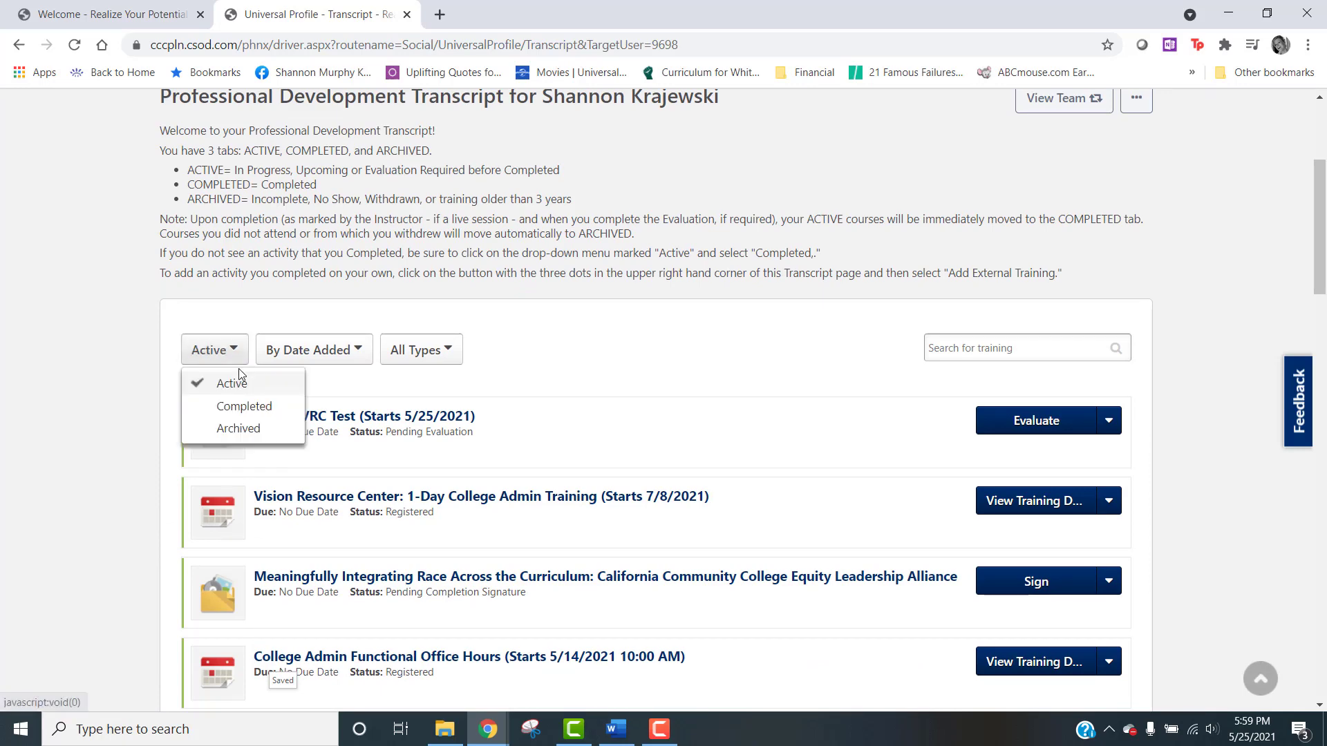
click(240, 430)
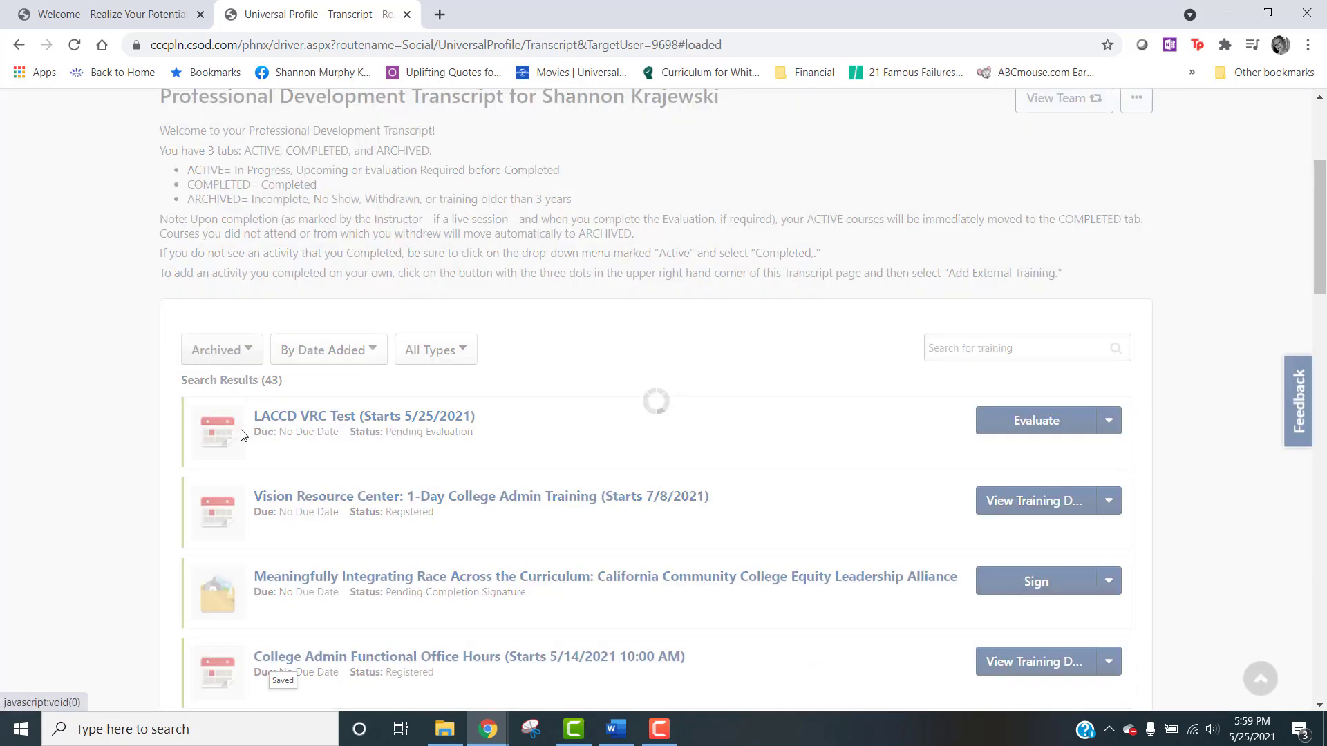